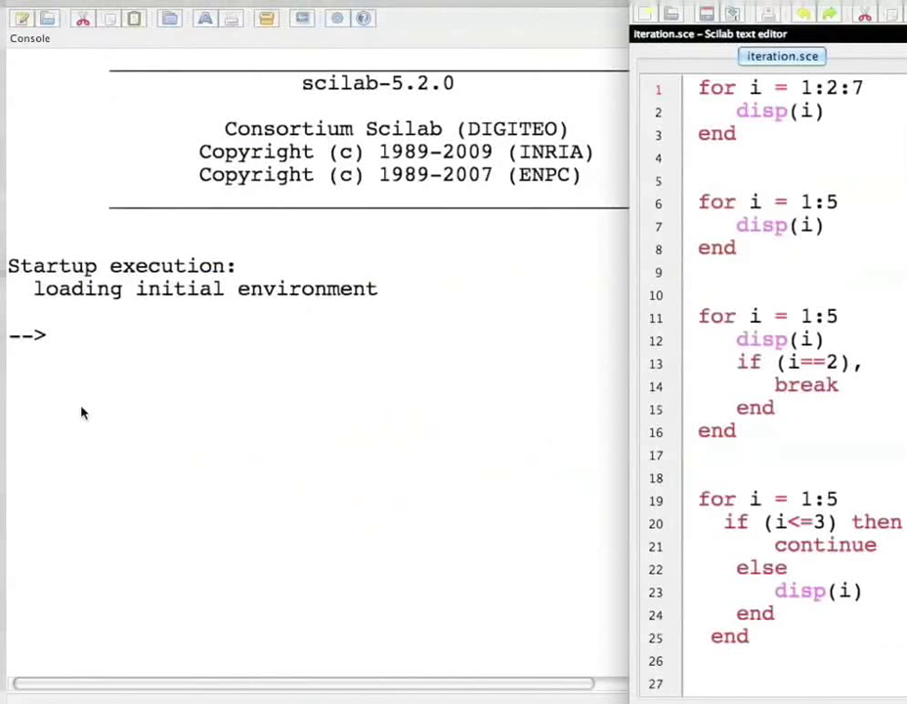
# Evaluate i=1:5 in the console, then the stepped range i=1:2:5
pyautogui.click(102, 393)
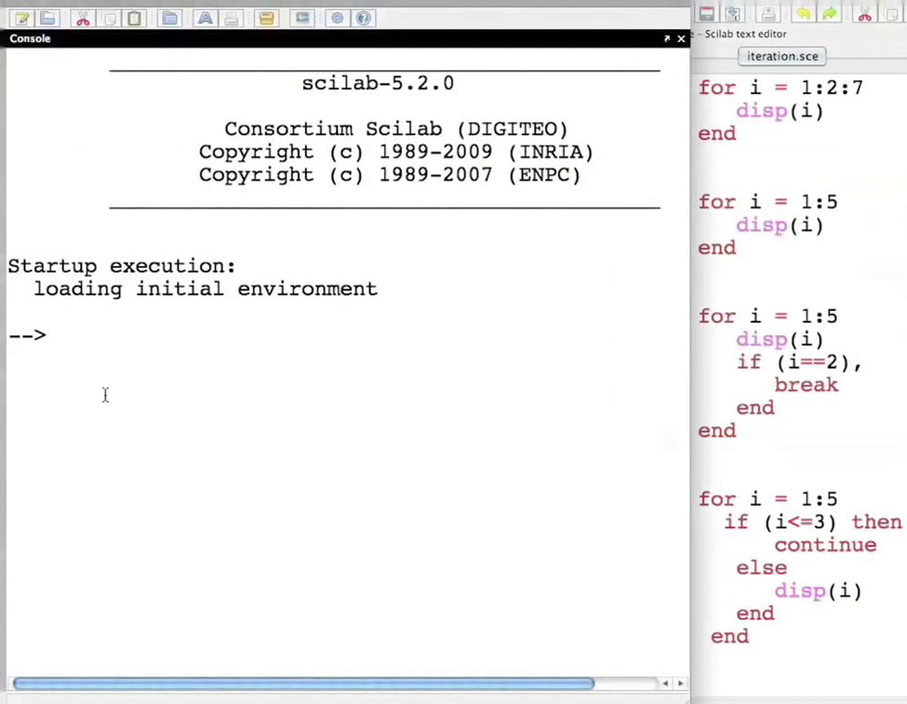
pyautogui.write('i=')
pyautogui.write('1:')
pyautogui.write('5')
pyautogui.press('Return')
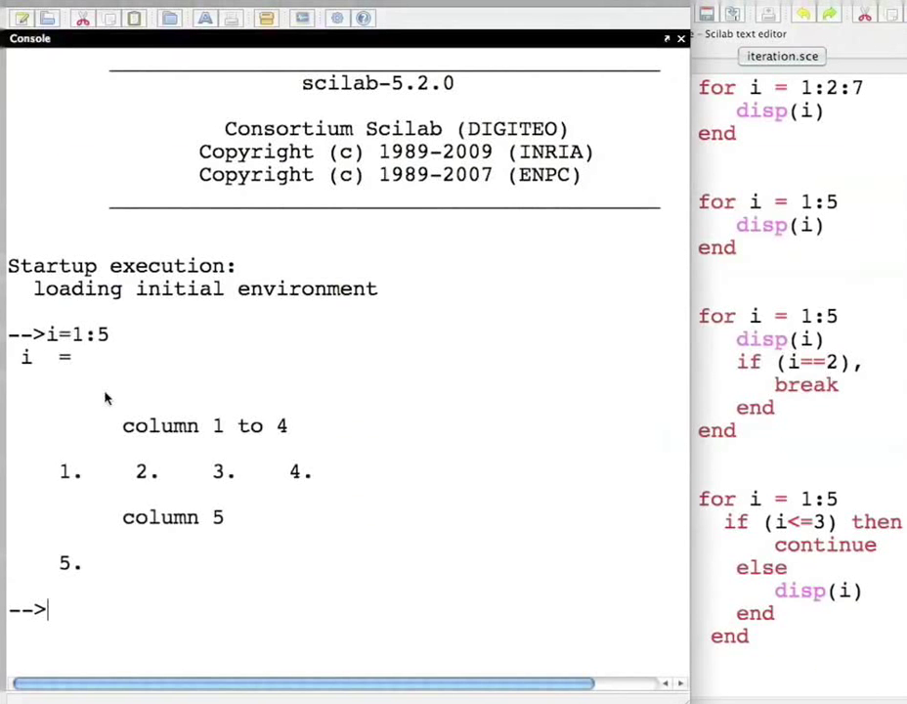
pyautogui.press('Up')
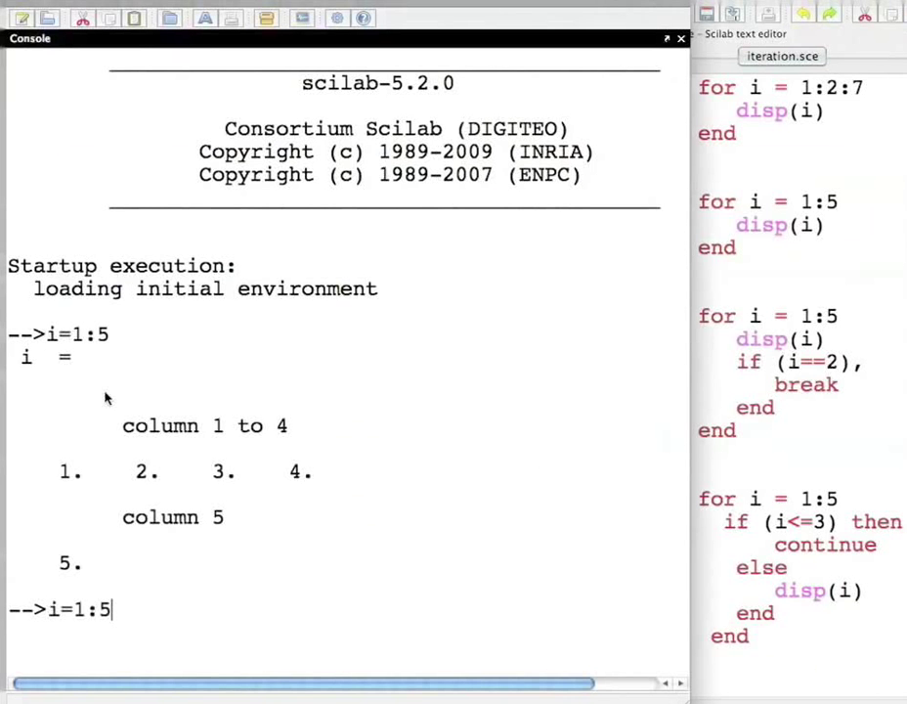
pyautogui.press('Left')
pyautogui.write('2')
pyautogui.write('/')
pyautogui.press('BackSpace')
pyautogui.write(':')
pyautogui.press('Return')
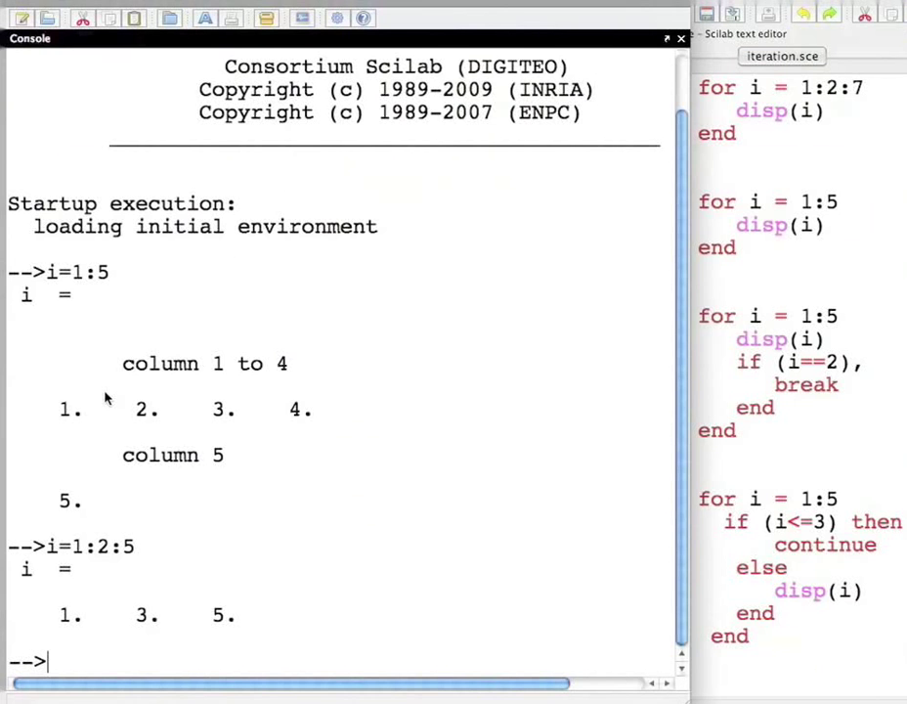
# Rerun the range as i=1:2:6, which also gives 1, 3, 5
pyautogui.press('Up')
pyautogui.press('BackSpace')
pyautogui.write('6')
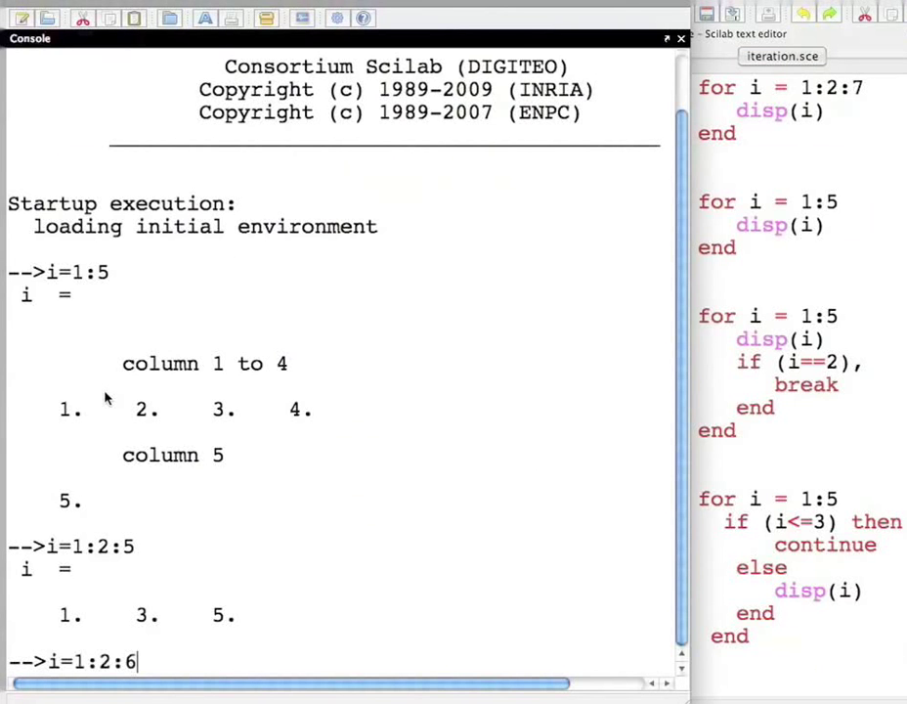
pyautogui.press('Return')
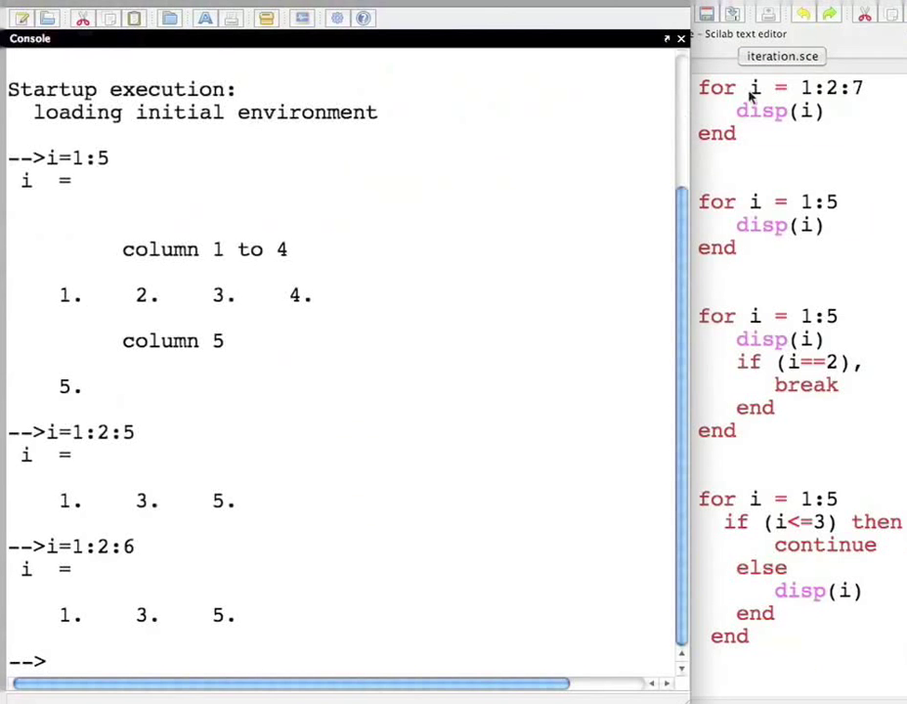
# Cut the for i = 1:2:7 disp(i) loop from the script and run it in the console
pyautogui.click(700, 90)
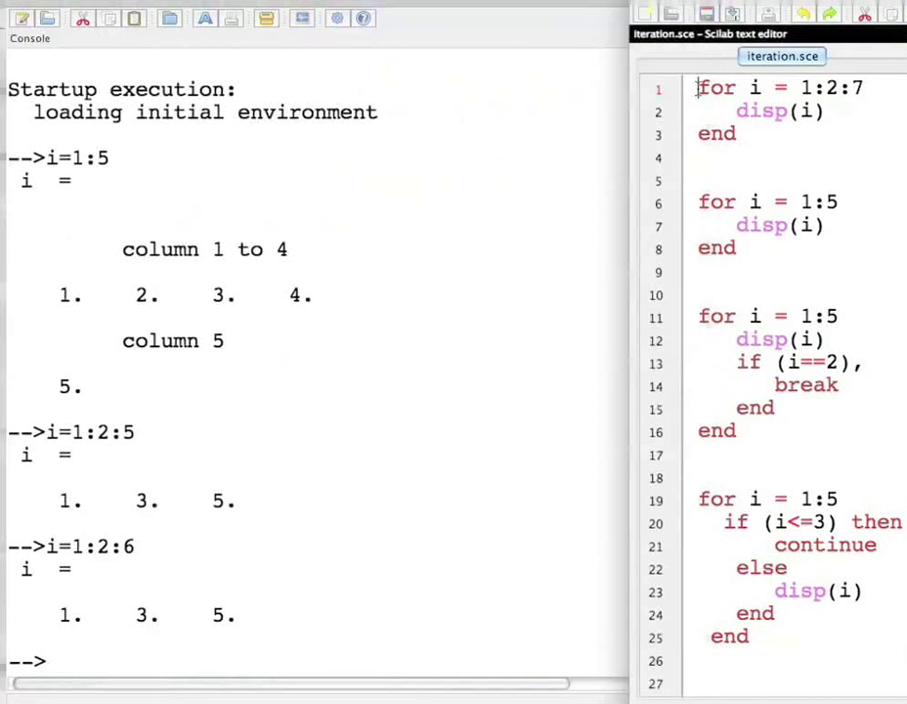
pyautogui.moveTo(700, 90); pyautogui.dragTo(758, 162)
pyautogui.hotkey('ctrl', 'c')
pyautogui.press('BackSpace')
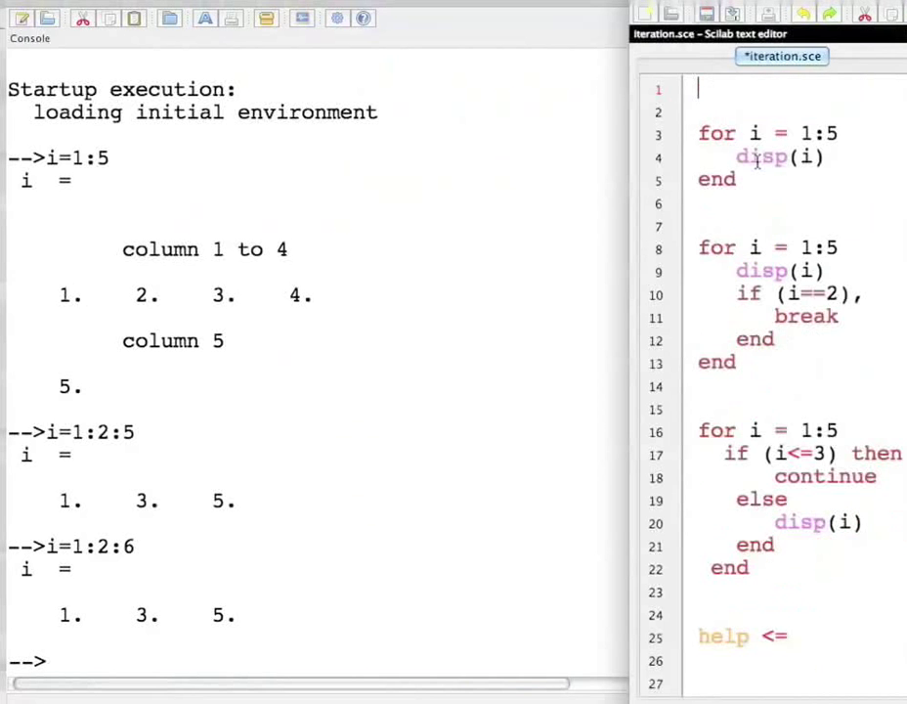
pyautogui.click(157, 664)
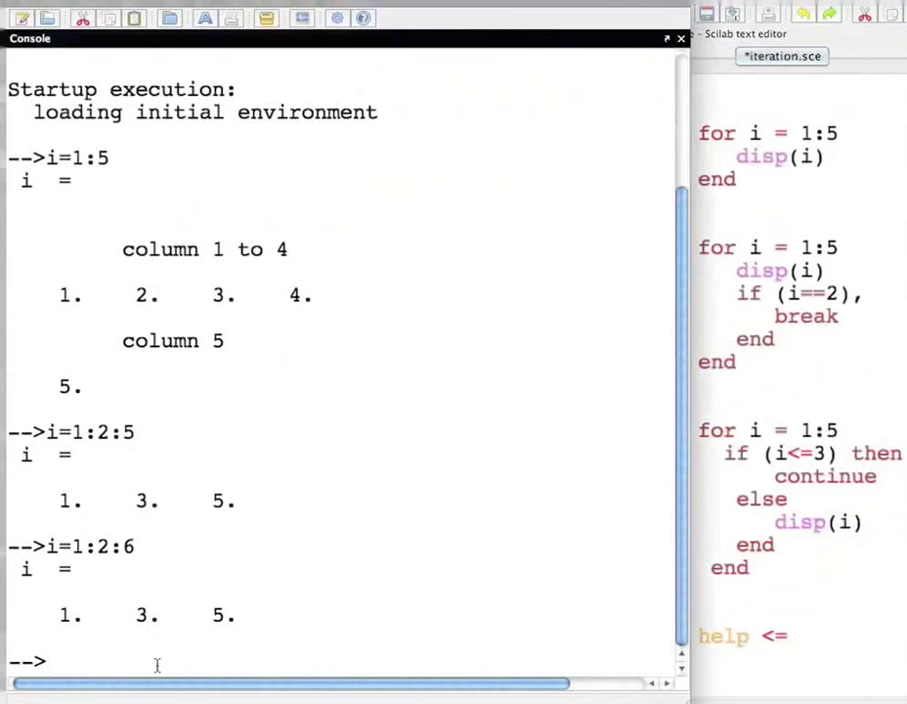
pyautogui.hotkey('ctrl', 'v')
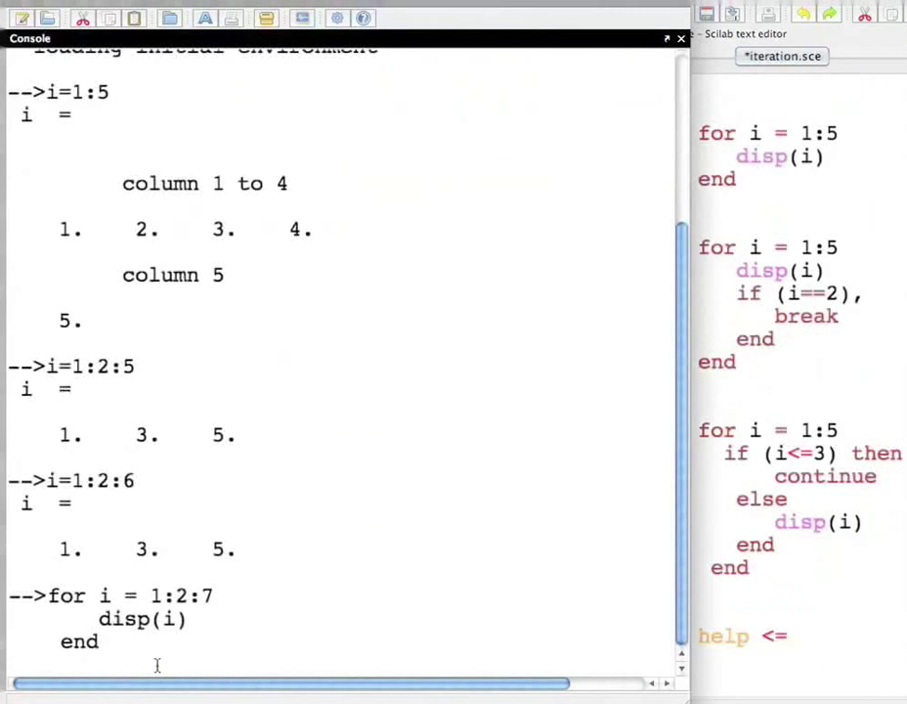
pyautogui.press('Return')
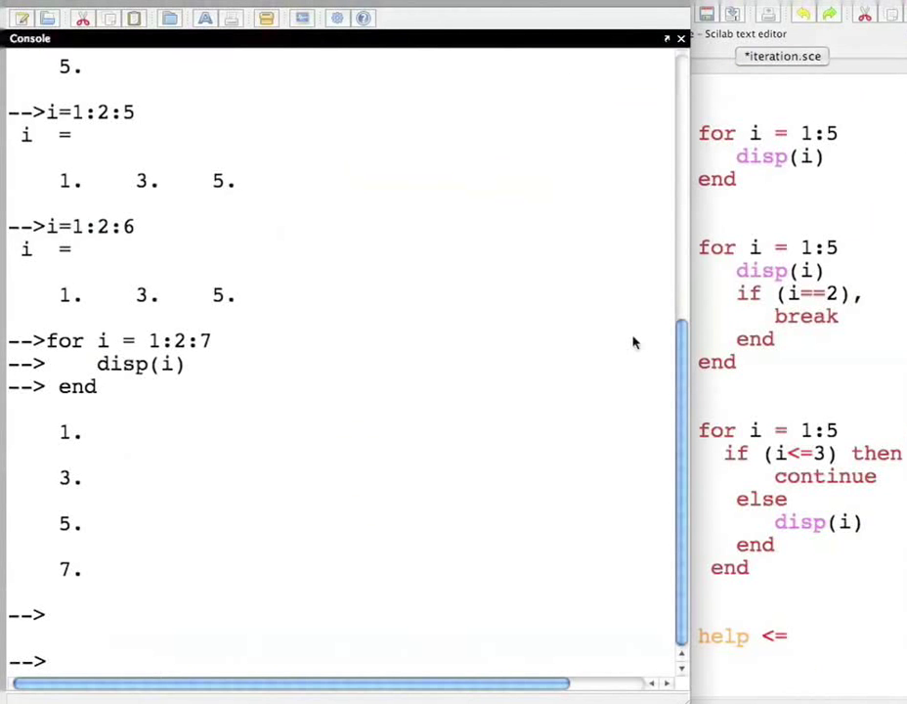
# Cut the for i = 1:5 disp(i) loop from the script and run it in the console
pyautogui.moveTo(697, 133); pyautogui.dragTo(749, 180)
pyautogui.hotkey('ctrl', 'c')
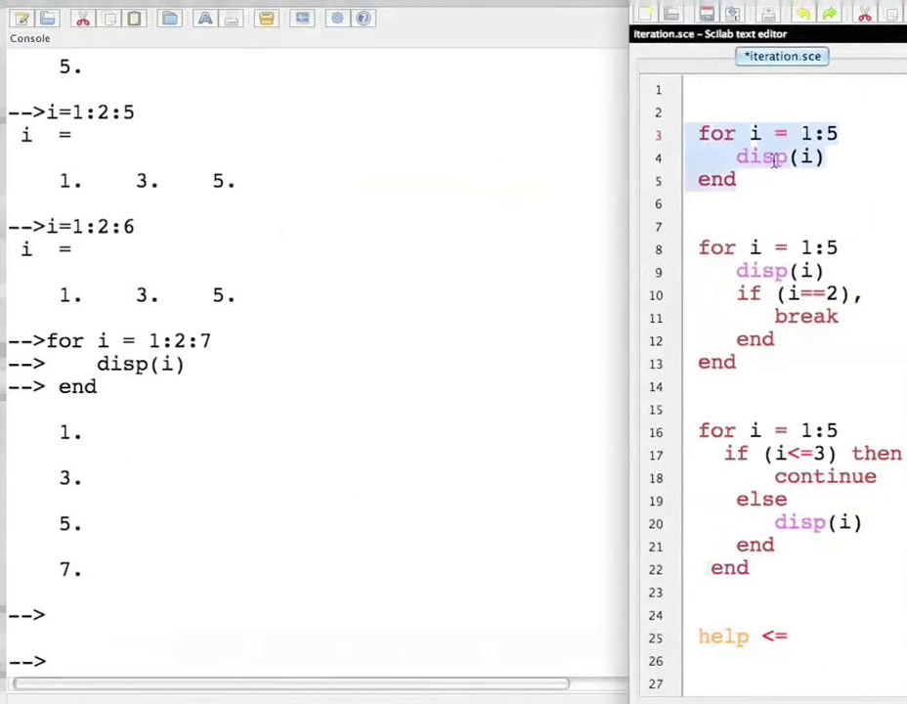
pyautogui.press('BackSpace')
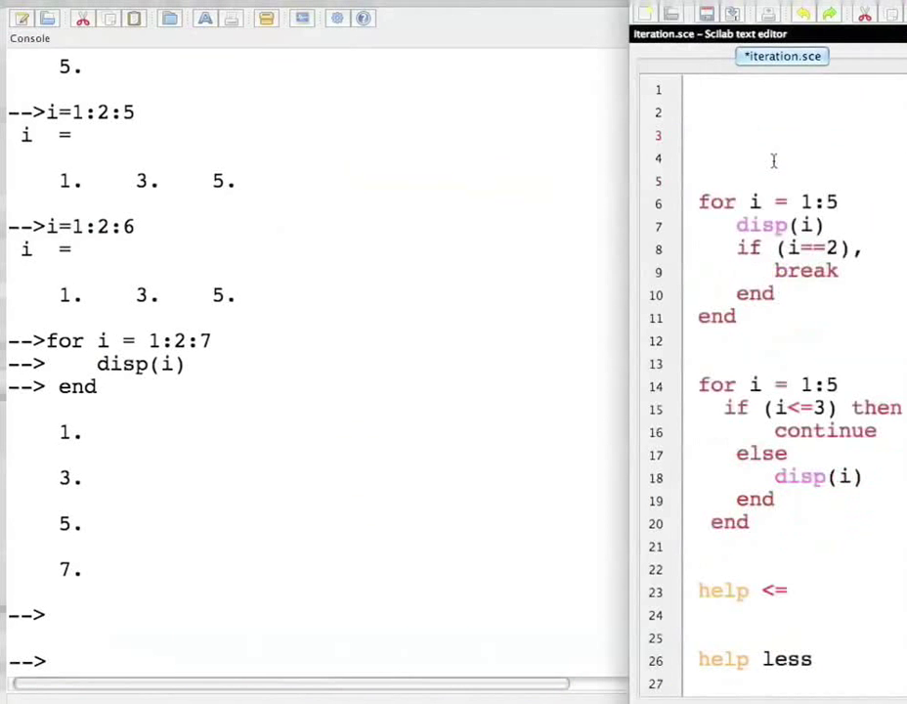
pyautogui.click(270, 631)
pyautogui.hotkey('ctrl', 'v')
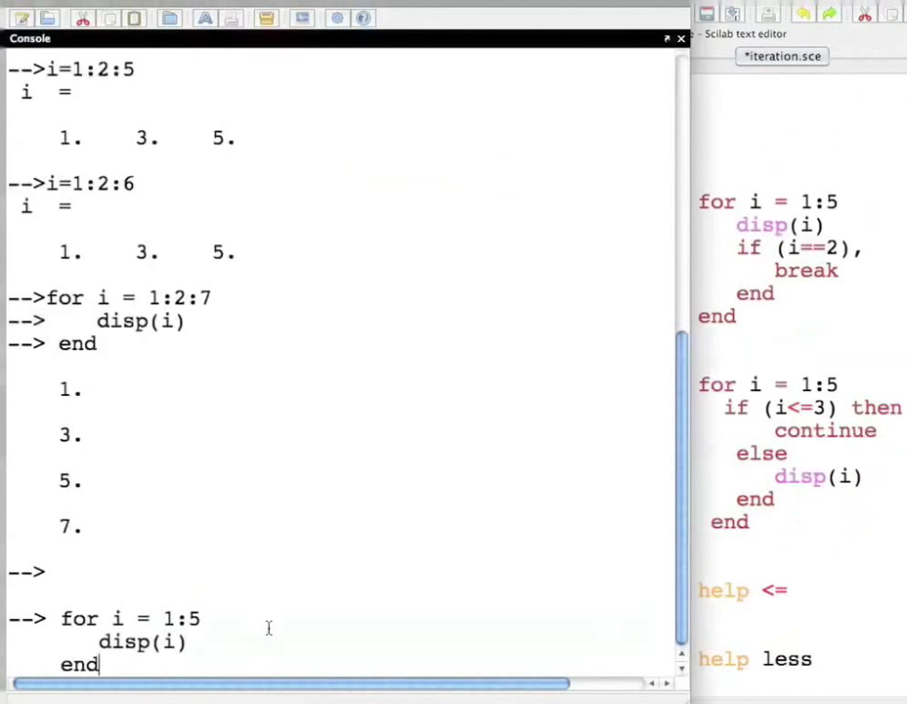
pyautogui.press('Return')
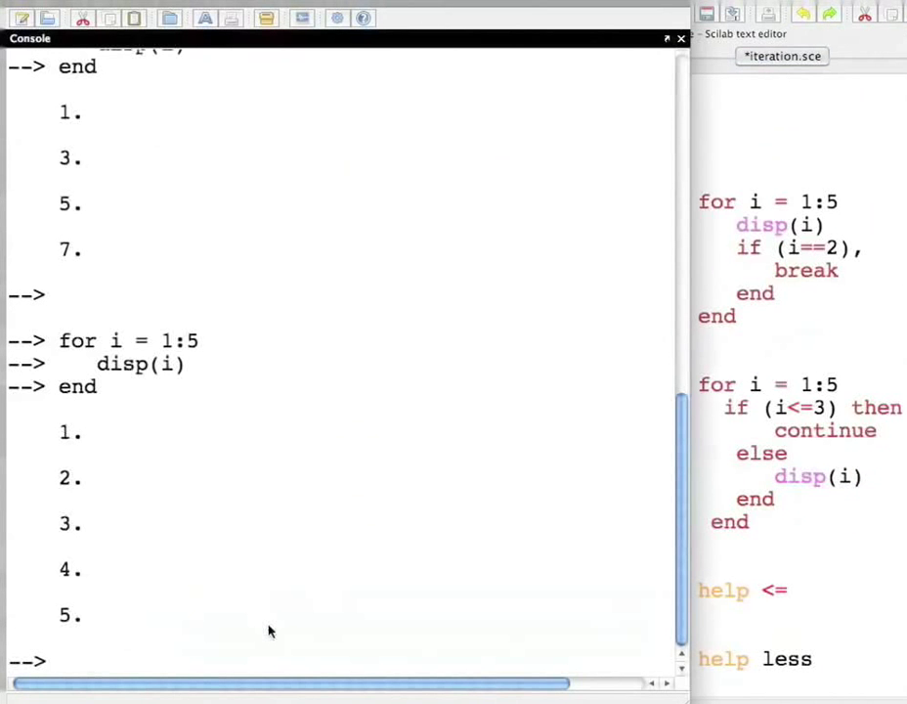
# Run the script's break-at-i==2 loop in the console, printing 1 and 2, and highlight i==2
pyautogui.moveTo(698, 193); pyautogui.dragTo(776, 329)
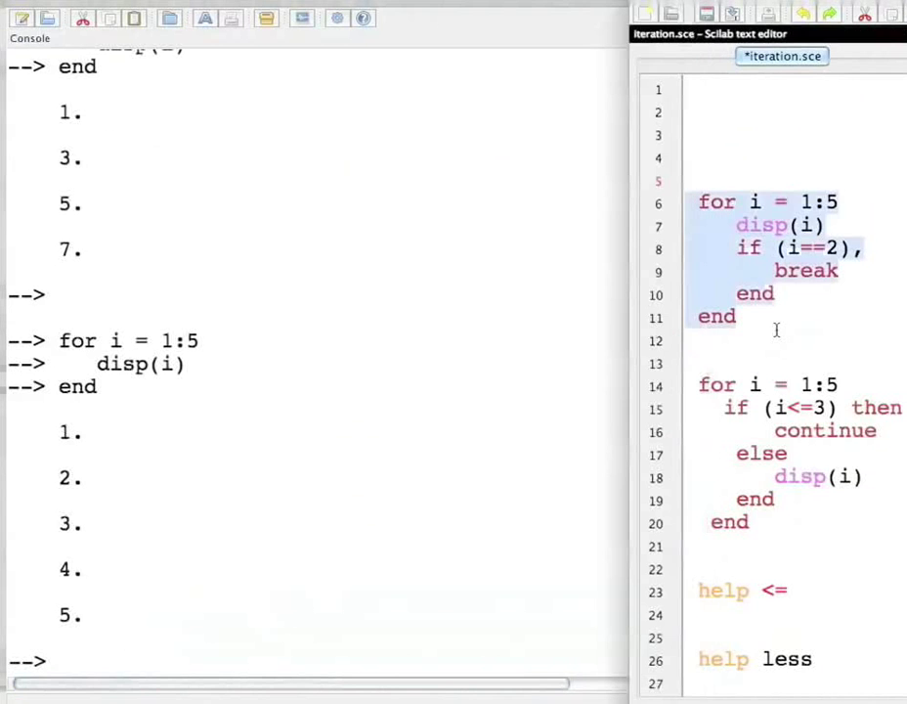
pyautogui.press('BackSpace')
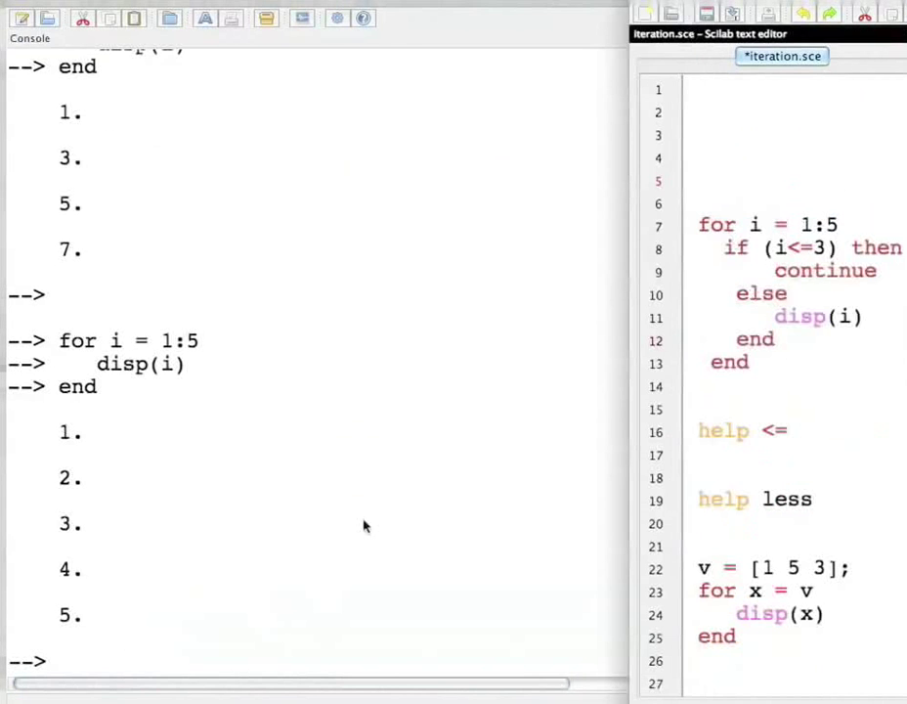
pyautogui.click(295, 618)
pyautogui.write('for i = 1:5    disp(i)    if (i==2),       break    end end')
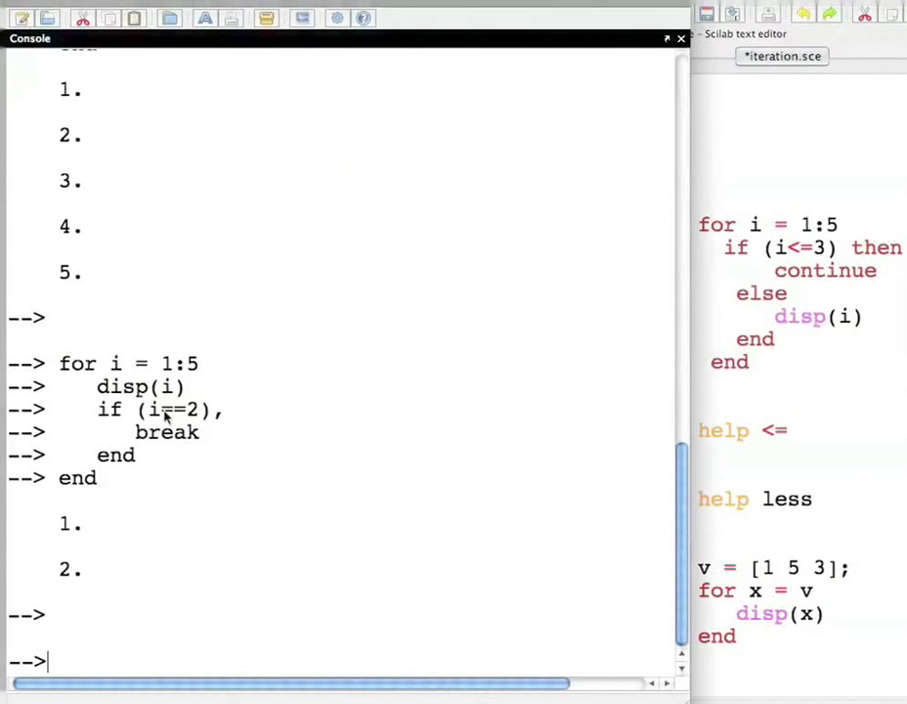
pyautogui.moveTo(149, 410); pyautogui.dragTo(203, 412)
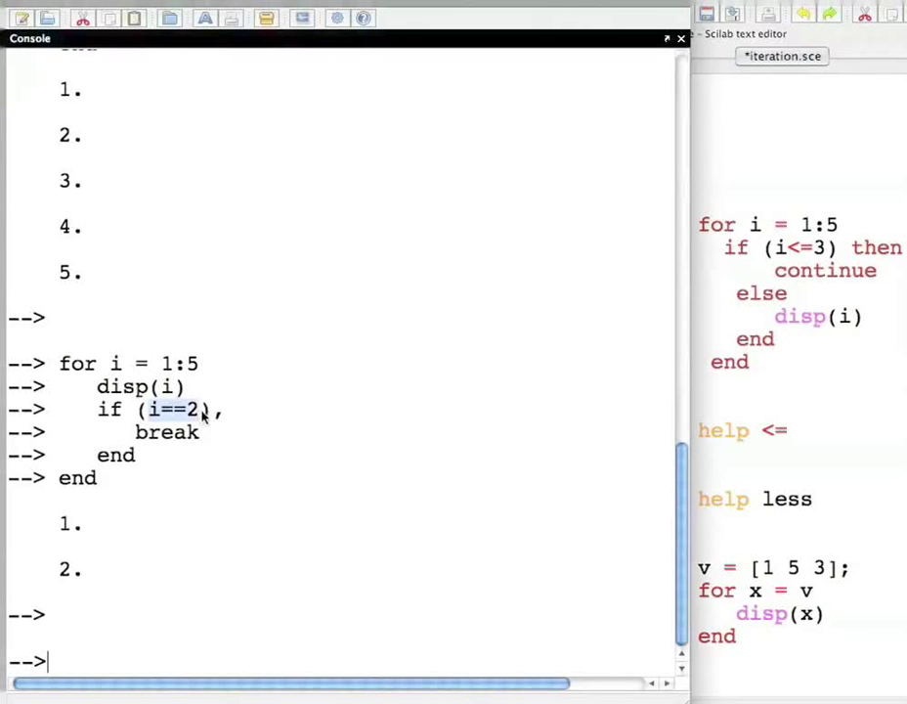
# Run the script's continue-when-i<=3 loop in the console, printing 4 and 5, and highlight i<=3
pyautogui.click(354, 406)
pyautogui.moveTo(695, 217); pyautogui.dragTo(788, 362)
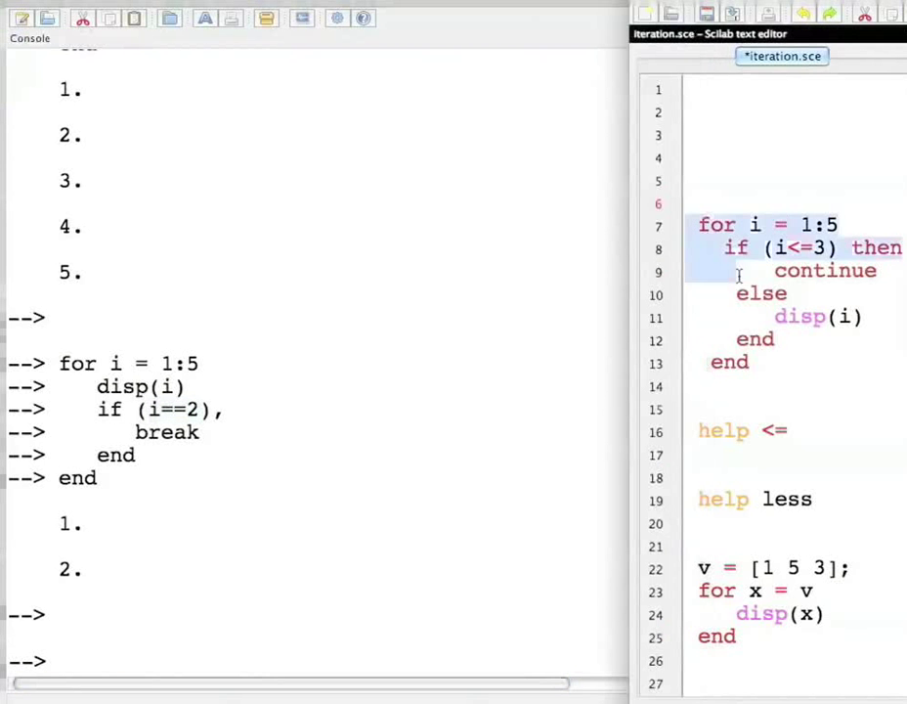
pyautogui.press('Delete')
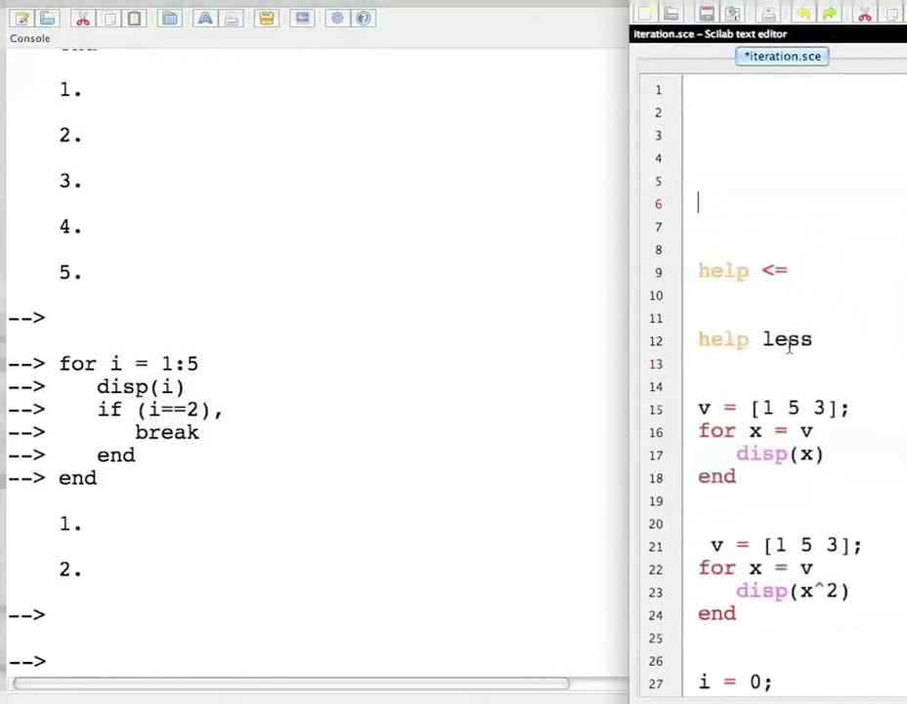
pyautogui.click(261, 612)
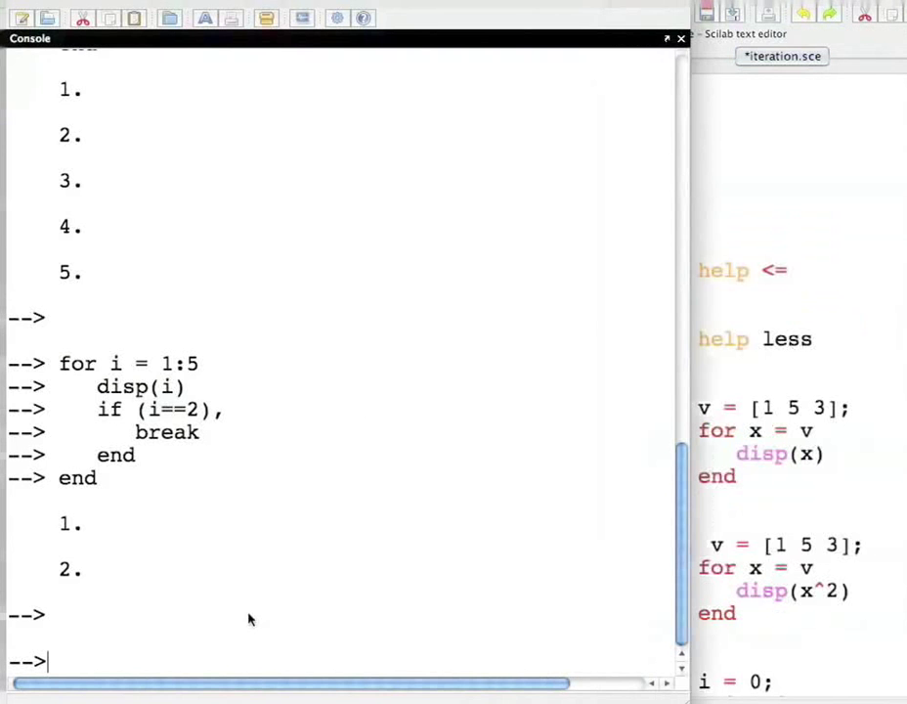
pyautogui.hotkey('ctrl', 'v')
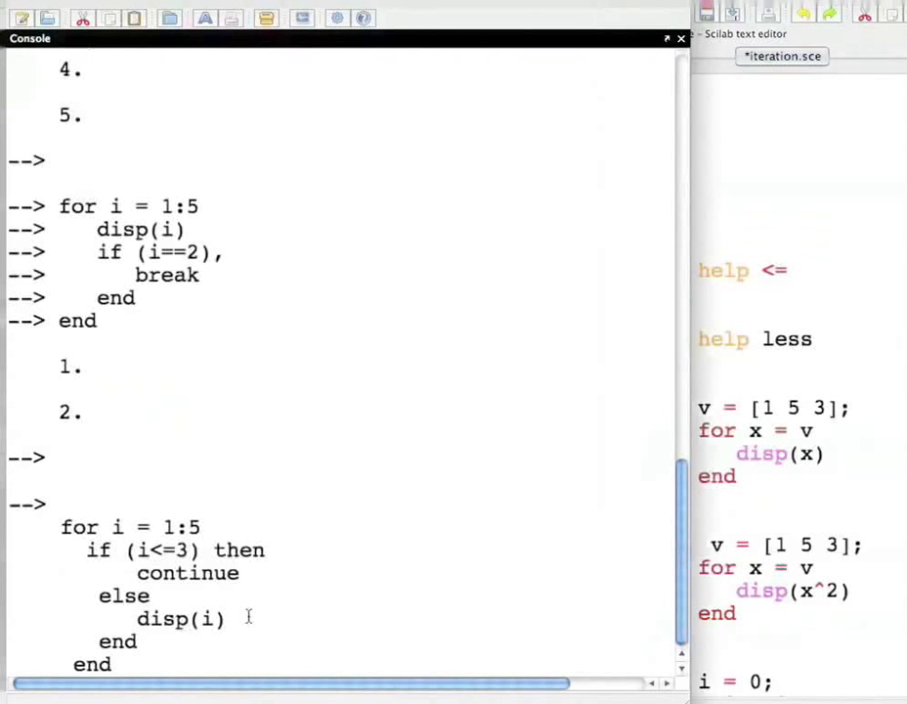
pyautogui.press('Return')
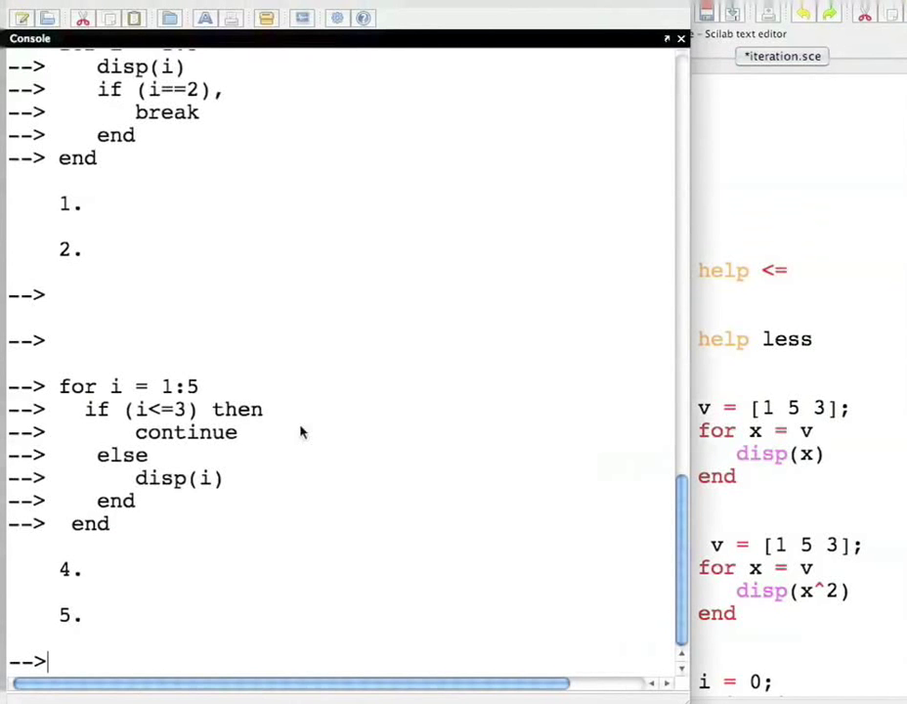
pyautogui.moveTo(134, 410); pyautogui.dragTo(198, 417)
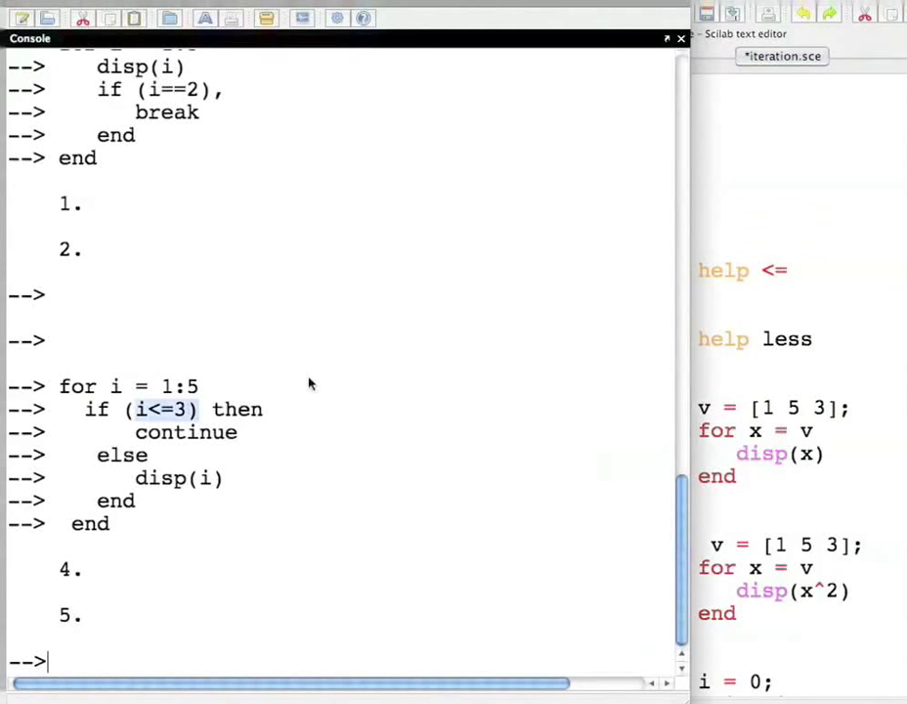
# Move 'help <=' from the script to the console and view the operator-symbols help page
pyautogui.click(369, 443)
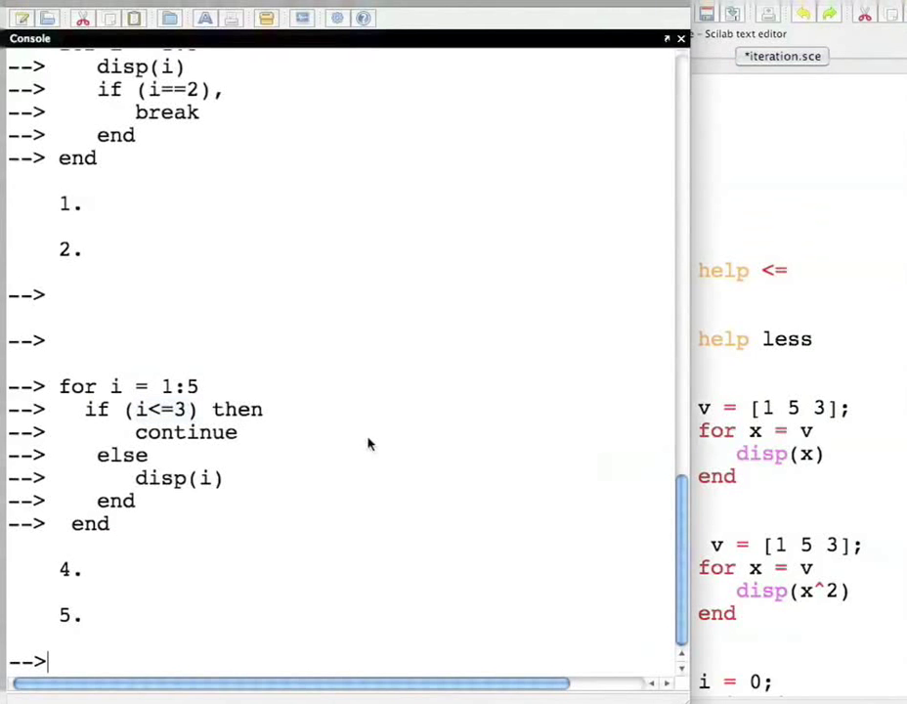
pyautogui.moveTo(700, 274); pyautogui.dragTo(787, 270)
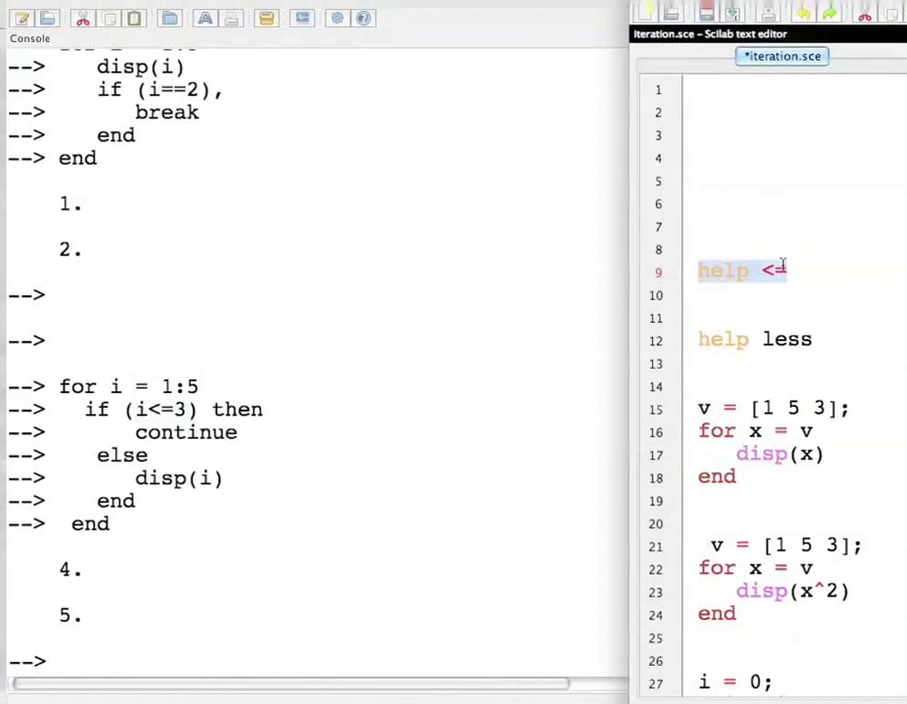
pyautogui.press('BackSpace')
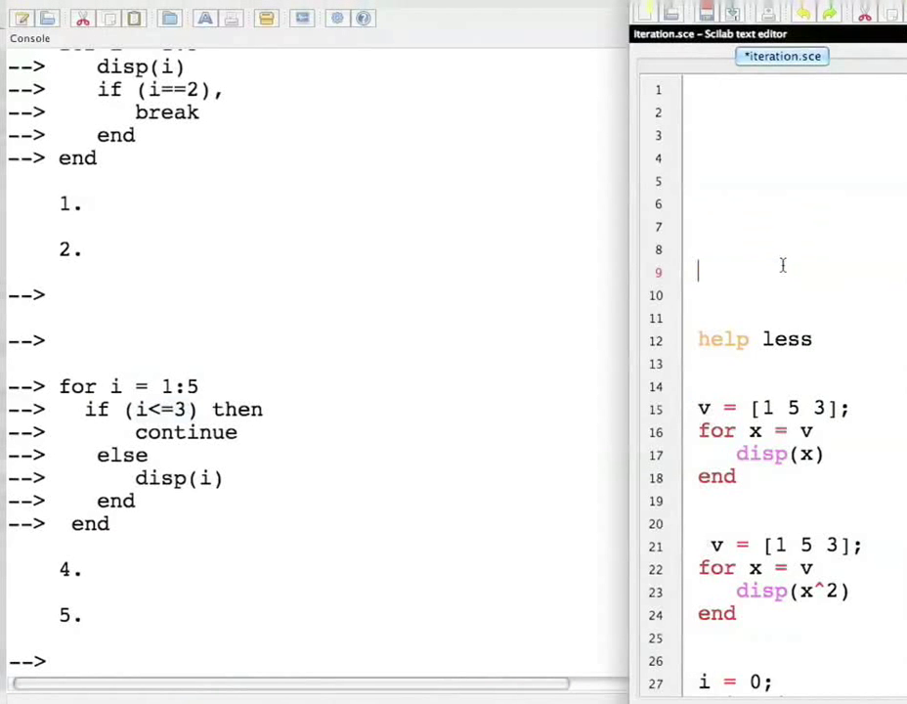
pyautogui.click(401, 662)
pyautogui.write('help <=')
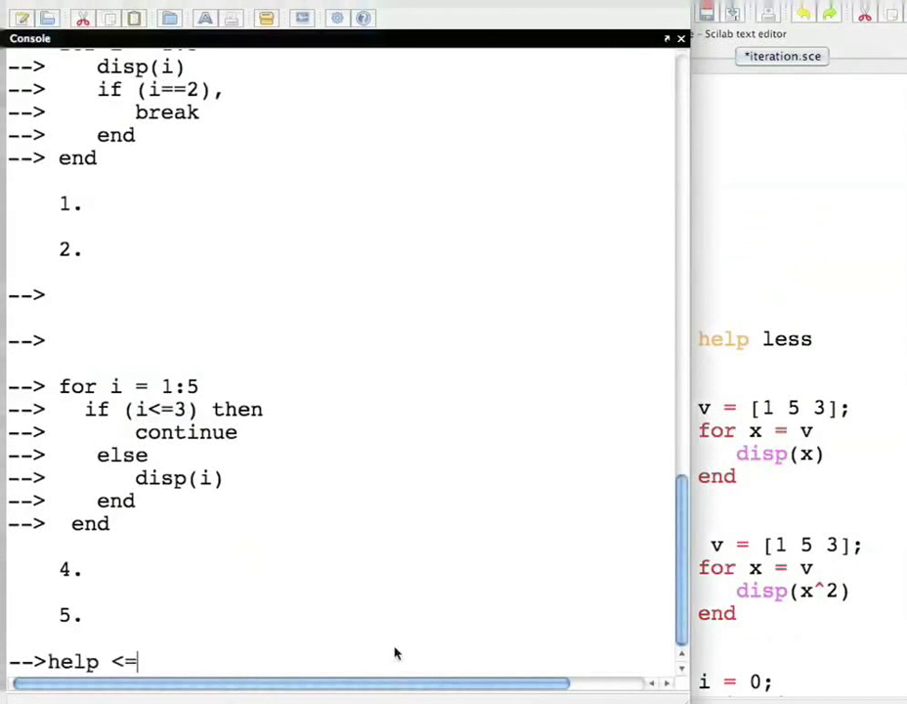
pyautogui.press('Return')
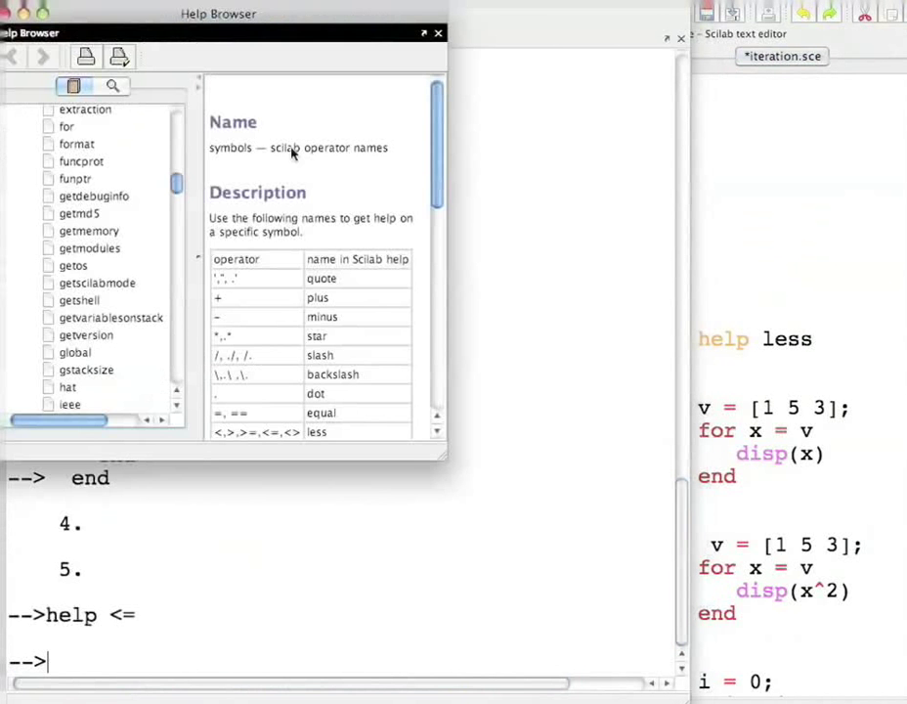
pyautogui.moveTo(244, 14); pyautogui.dragTo(362, 44)
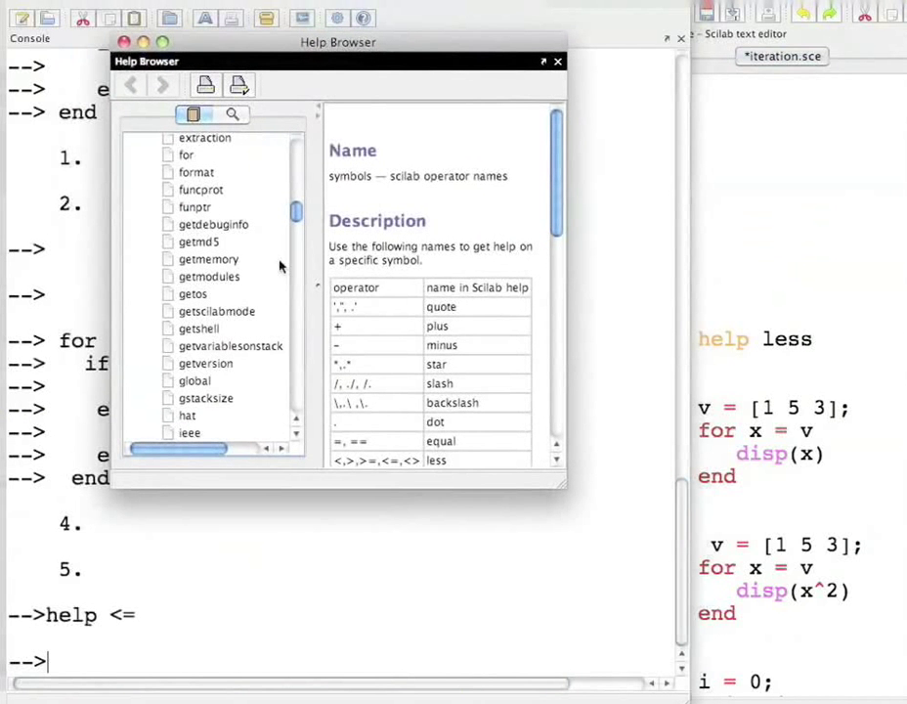
pyautogui.scroll(-3, 435, 445)
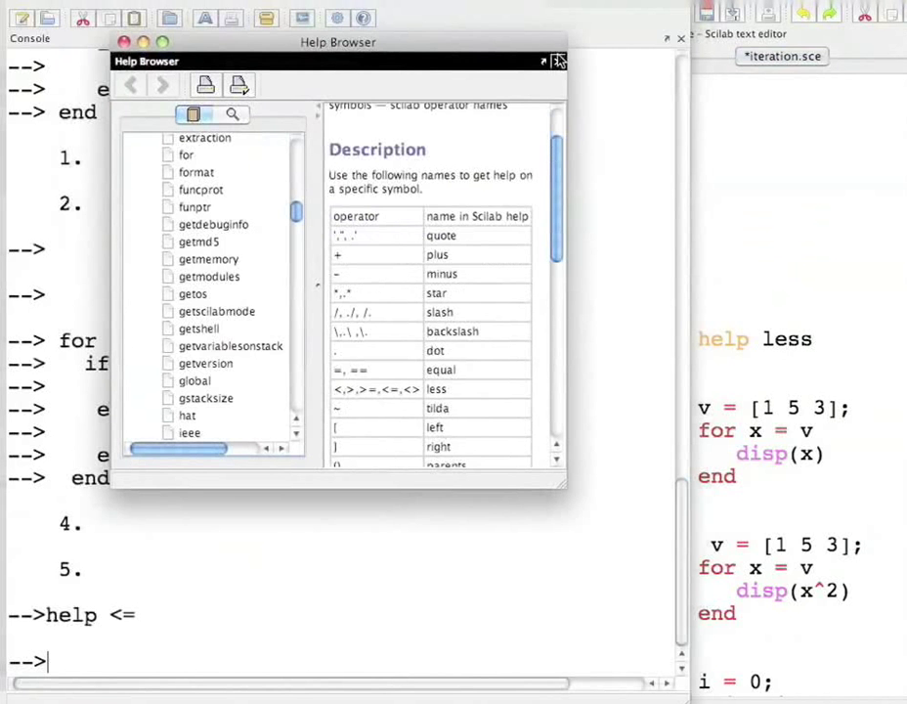
# Move 'help less' from the script to the console, run it, then close its help page
pyautogui.click(125, 42)
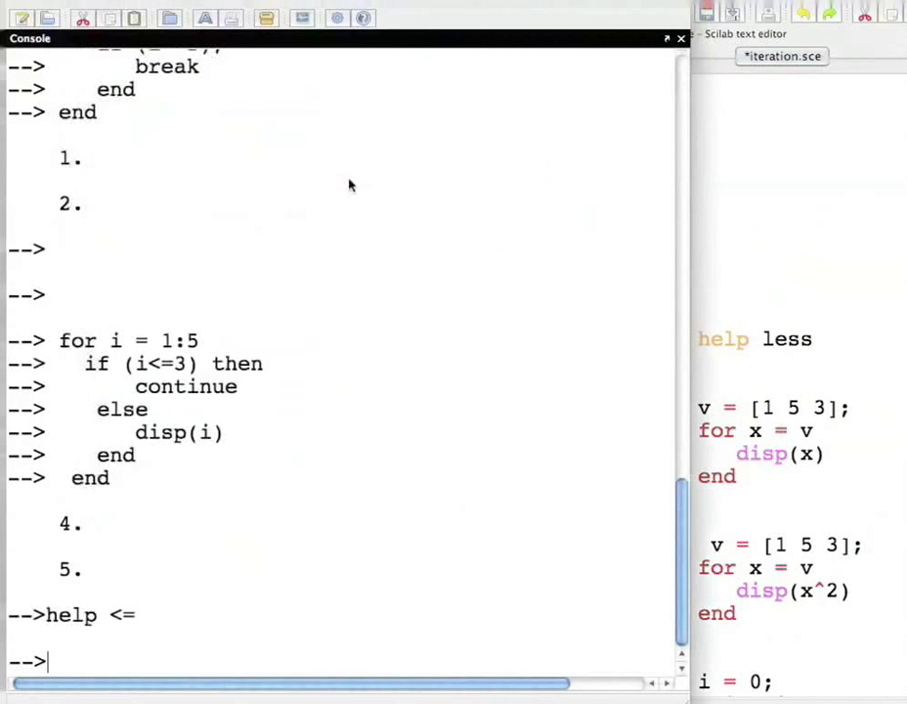
pyautogui.click(706, 348)
pyautogui.moveTo(706, 348); pyautogui.dragTo(831, 349)
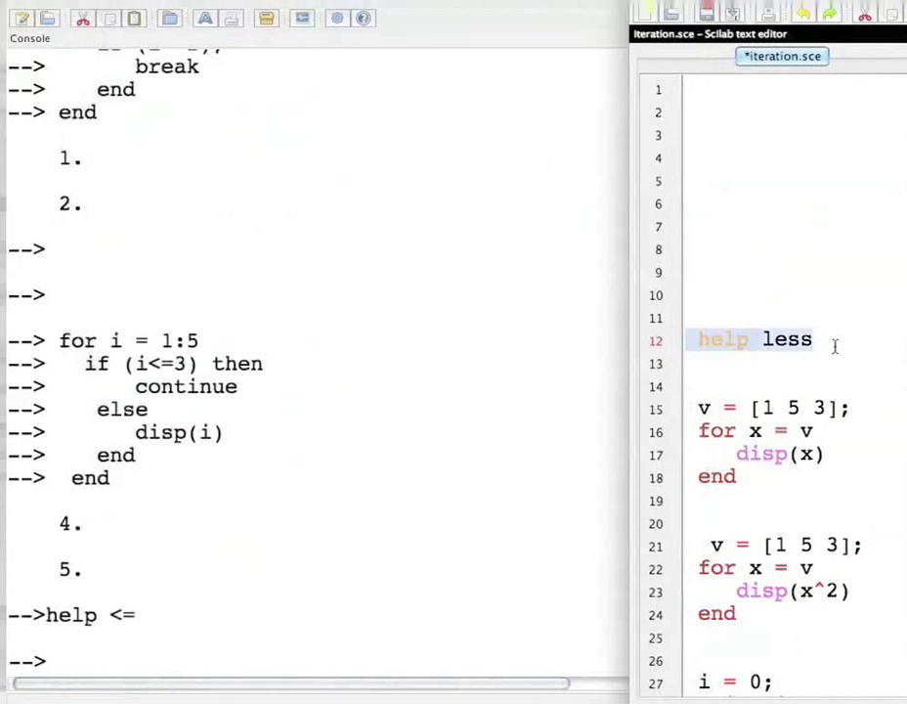
pyautogui.press('BackSpace')
pyautogui.click(324, 646)
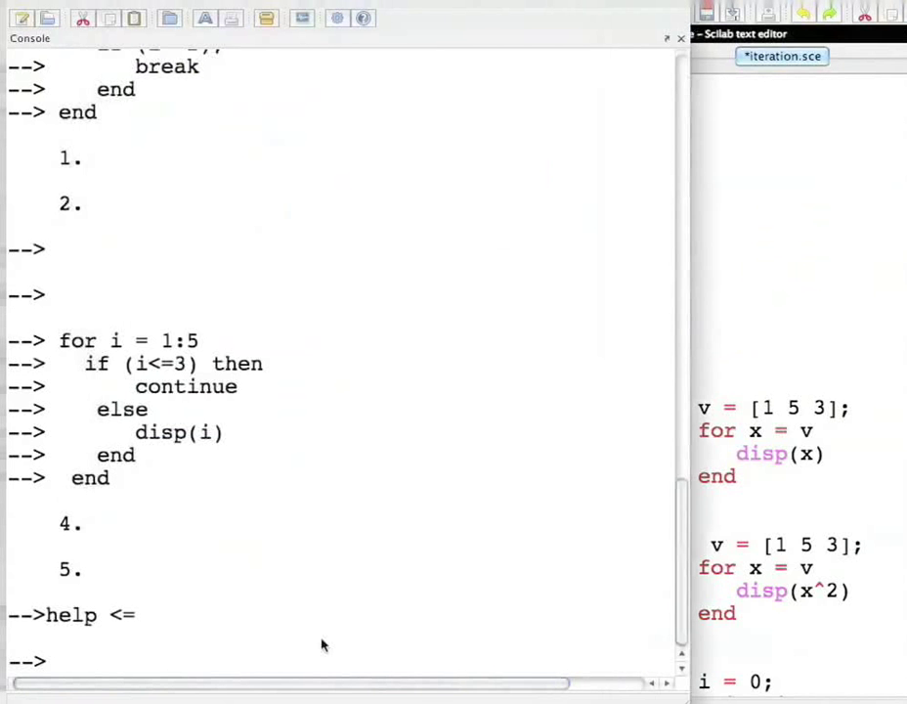
pyautogui.write('help less')
pyautogui.press('Return')
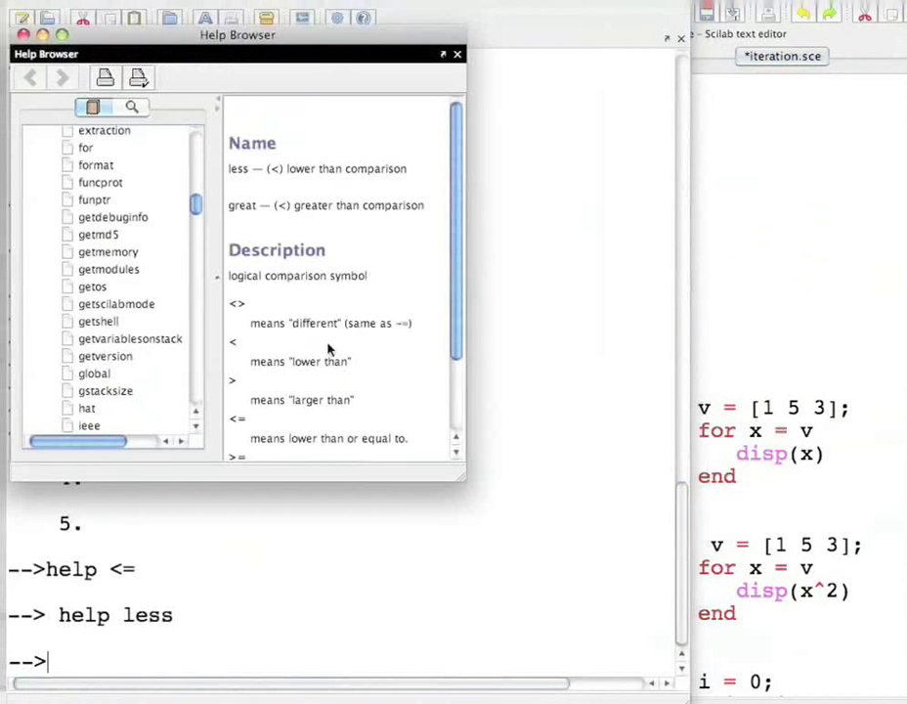
pyautogui.click(23, 34)
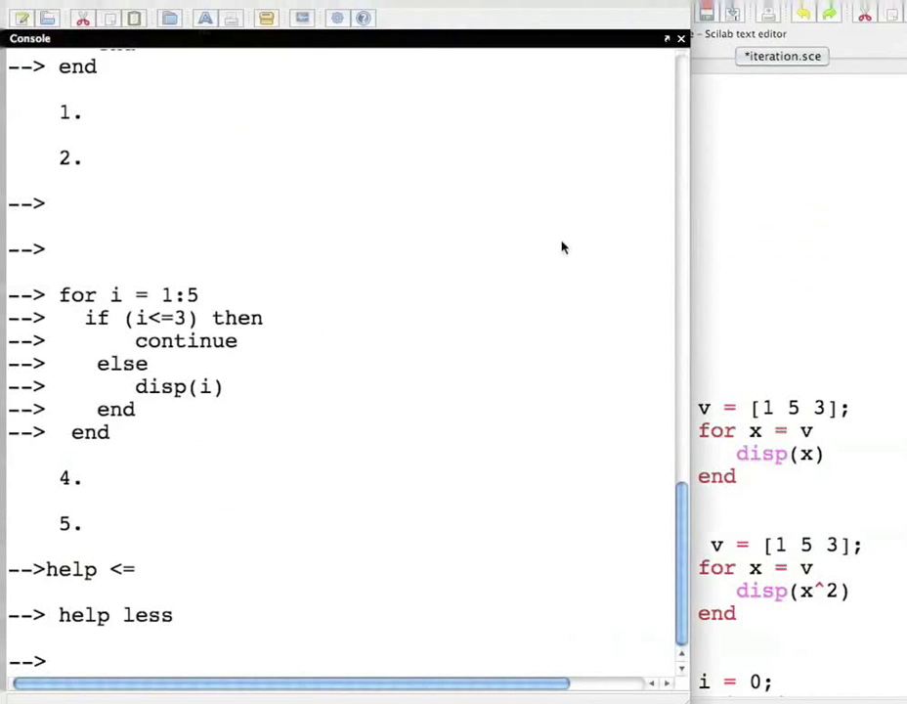
# Cut the v = [1 5 3] for x = v loop from the script and run it in the console
pyautogui.moveTo(699, 406); pyautogui.dragTo(782, 504)
pyautogui.hotkey('ctrl', 'c')
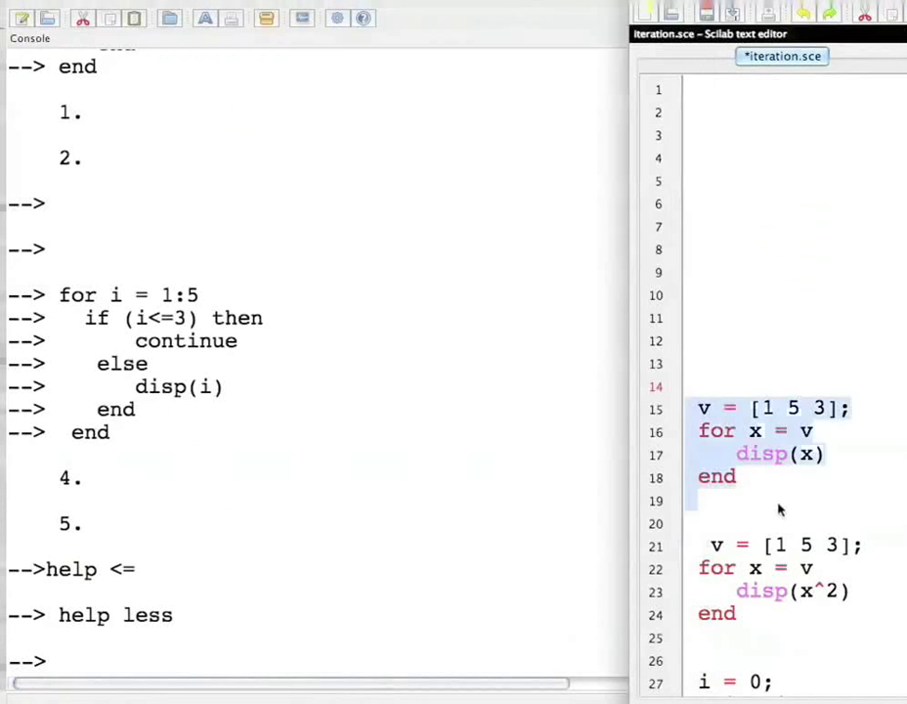
pyautogui.press('Delete')
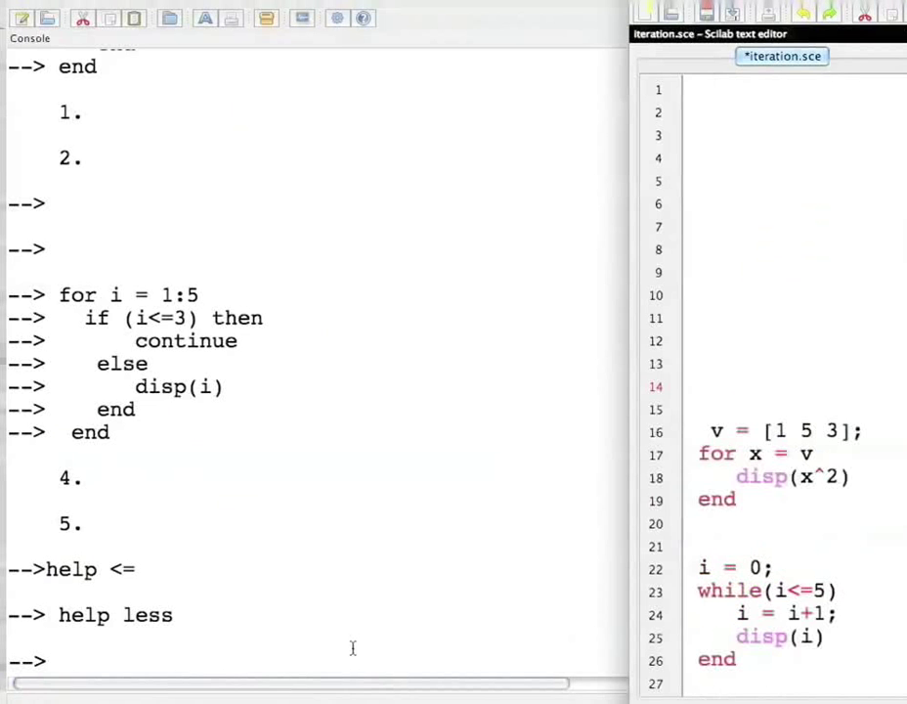
pyautogui.click(336, 653)
pyautogui.hotkey('ctrl', 'v')
pyautogui.press('Return')
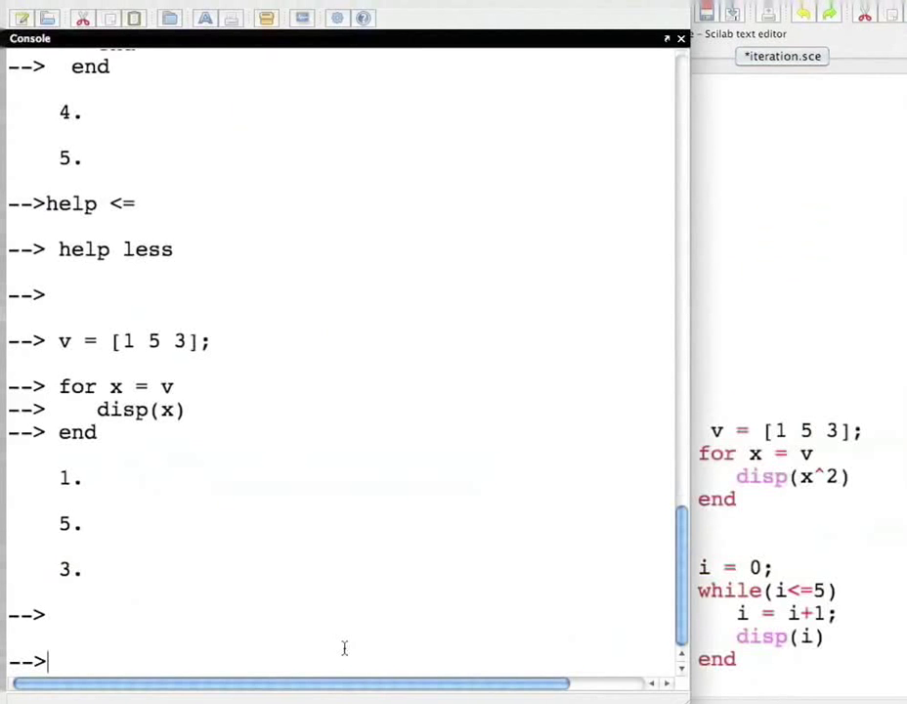
# Cut the disp(x^2) loop from the script and run it in the console, printing 1, 25, 9
pyautogui.moveTo(713, 445); pyautogui.dragTo(759, 507)
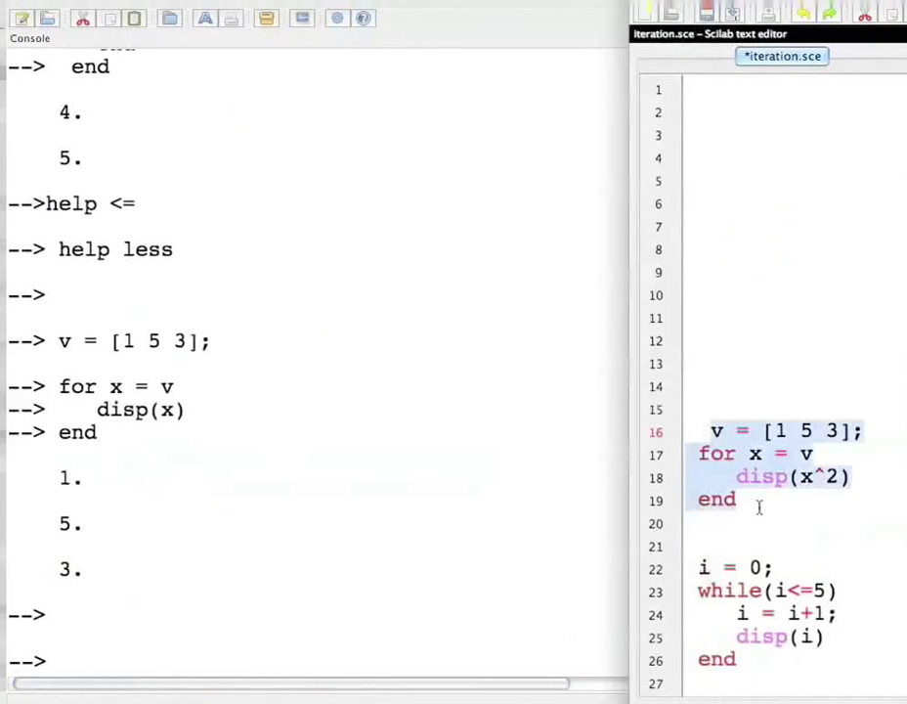
pyautogui.hotkey('ctrl', 'x')
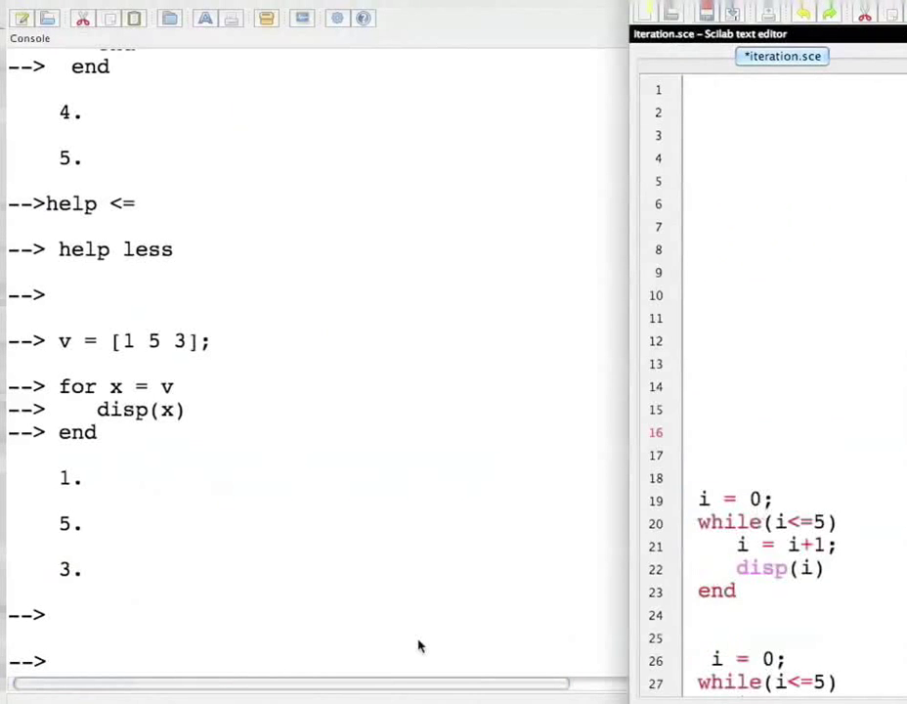
pyautogui.click(420, 646)
pyautogui.hotkey('ctrl', 'v')
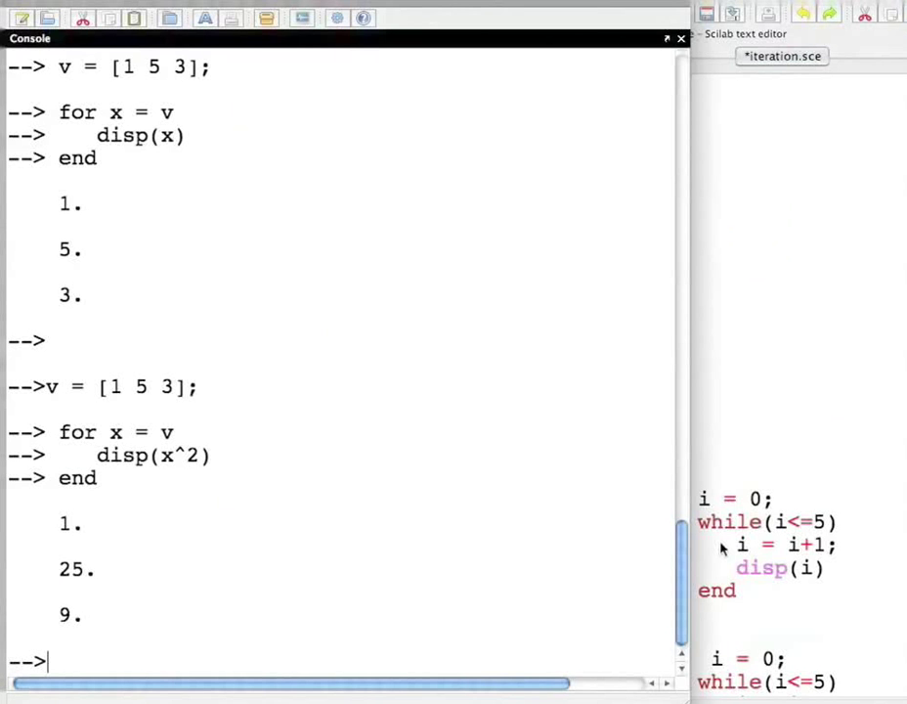
# Cut the while(i<=5) counting loop from the script and run it in the console, printing 1–6
pyautogui.click(722, 454)
pyautogui.moveTo(701, 488); pyautogui.dragTo(756, 603)
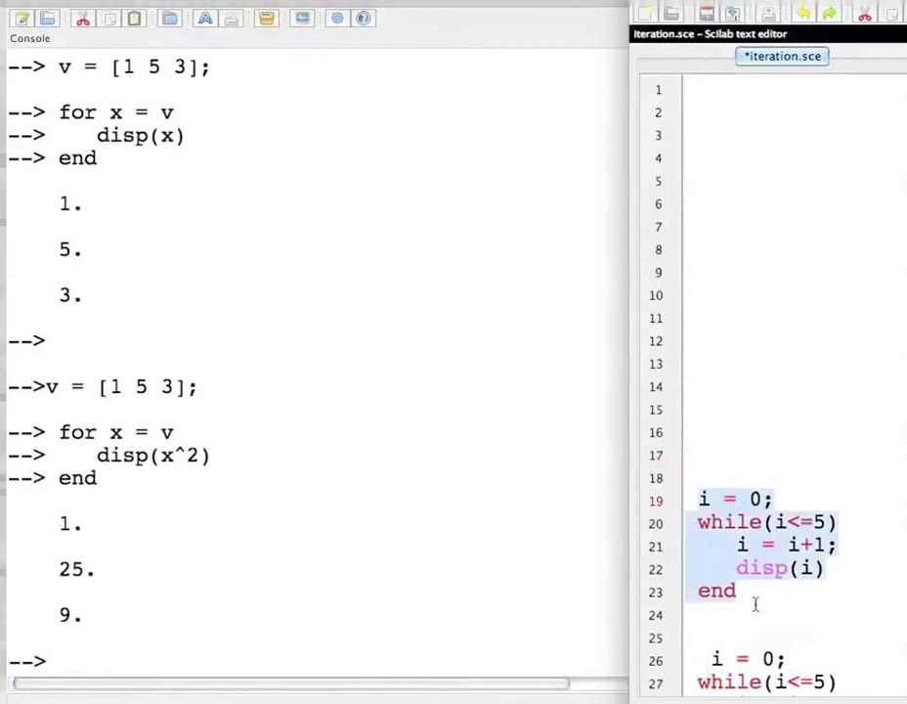
pyautogui.press('BackSpace')
pyautogui.click(428, 613)
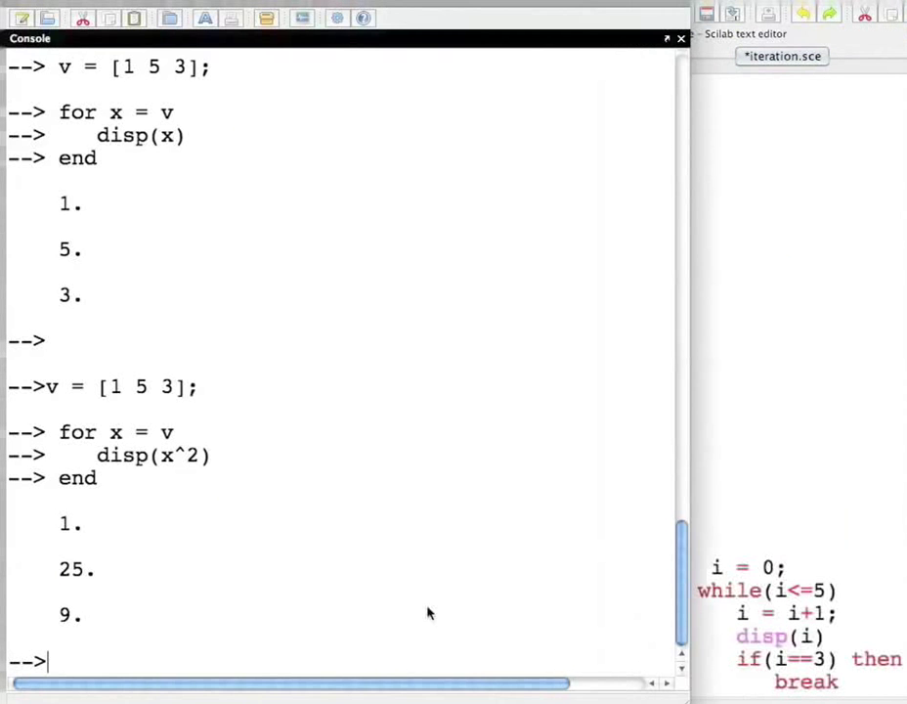
pyautogui.hotkey('ctrl', 'v')
pyautogui.press('Return')
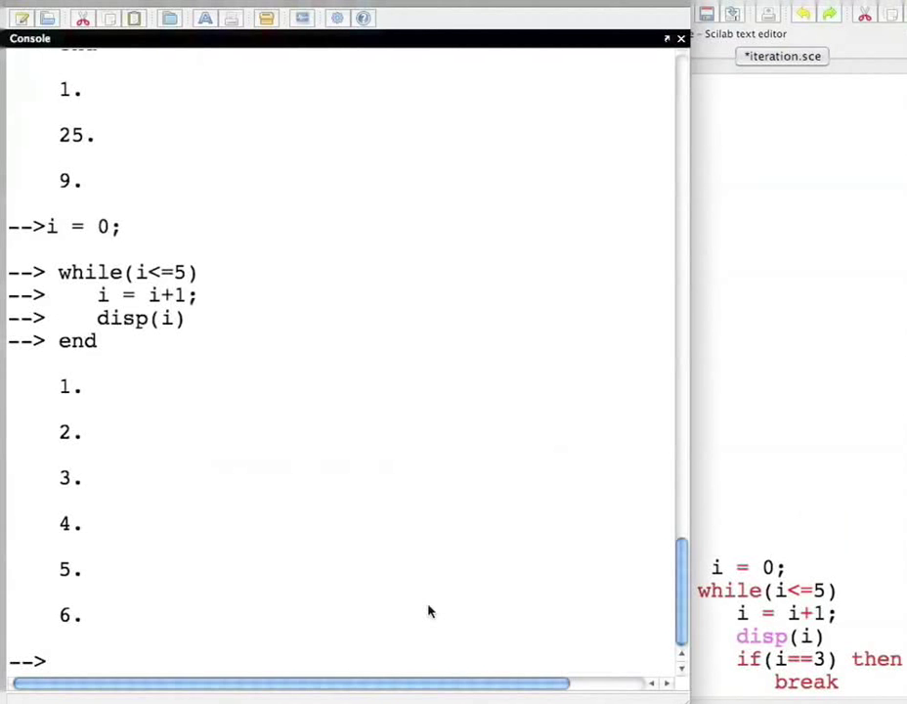
pyautogui.click(710, 528)
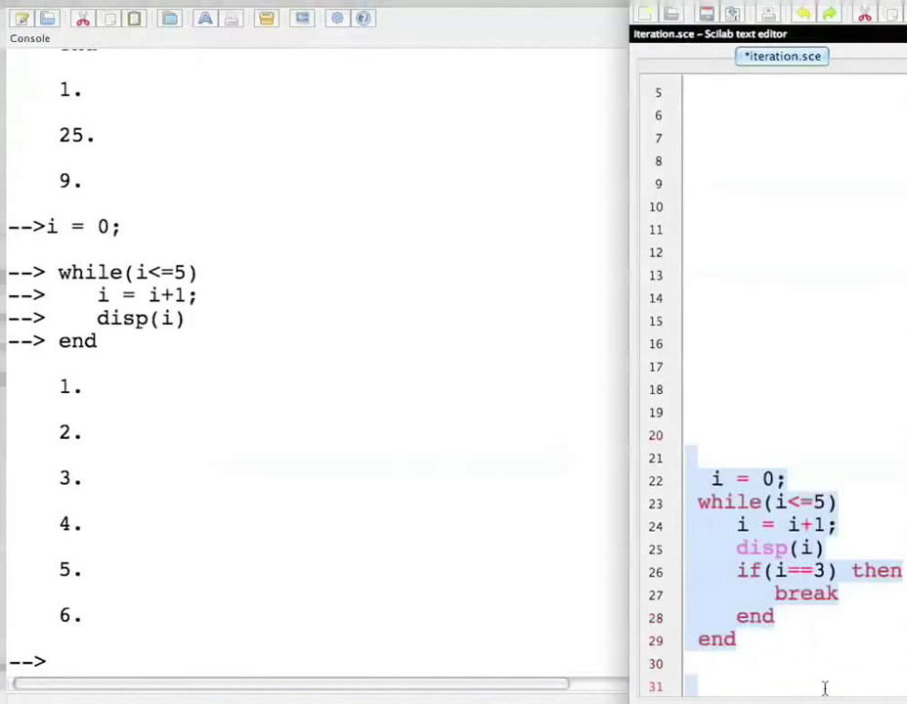
# Cut the while loop that breaks at i==3 from SciNotes and run it in the console, printing 1, 2, 3
pyautogui.hotkey('ctrl', 'x')
pyautogui.click(437, 654)
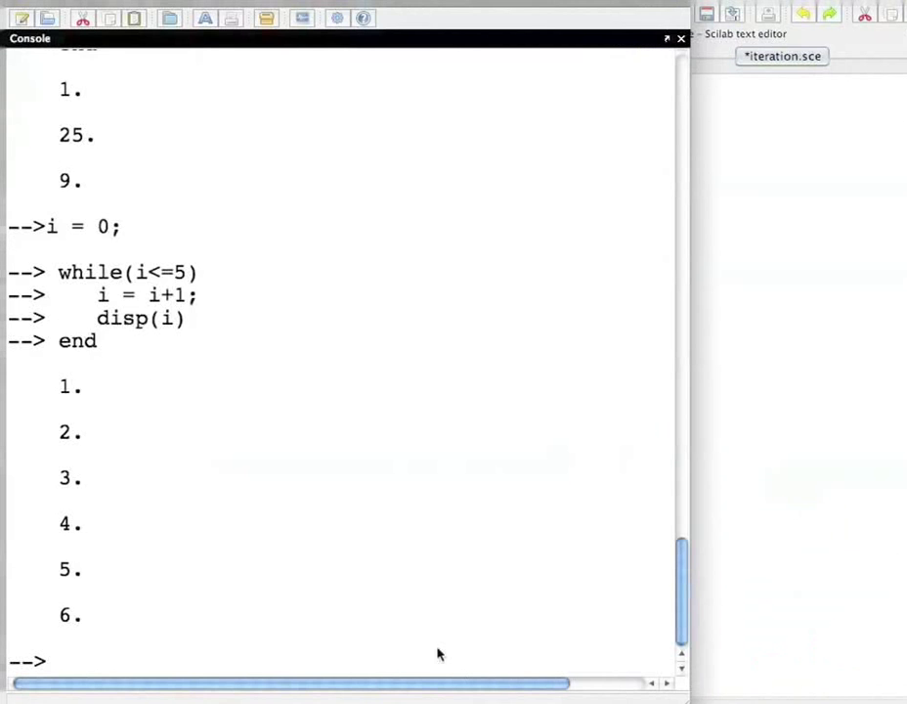
pyautogui.hotkey('ctrl', 'v')
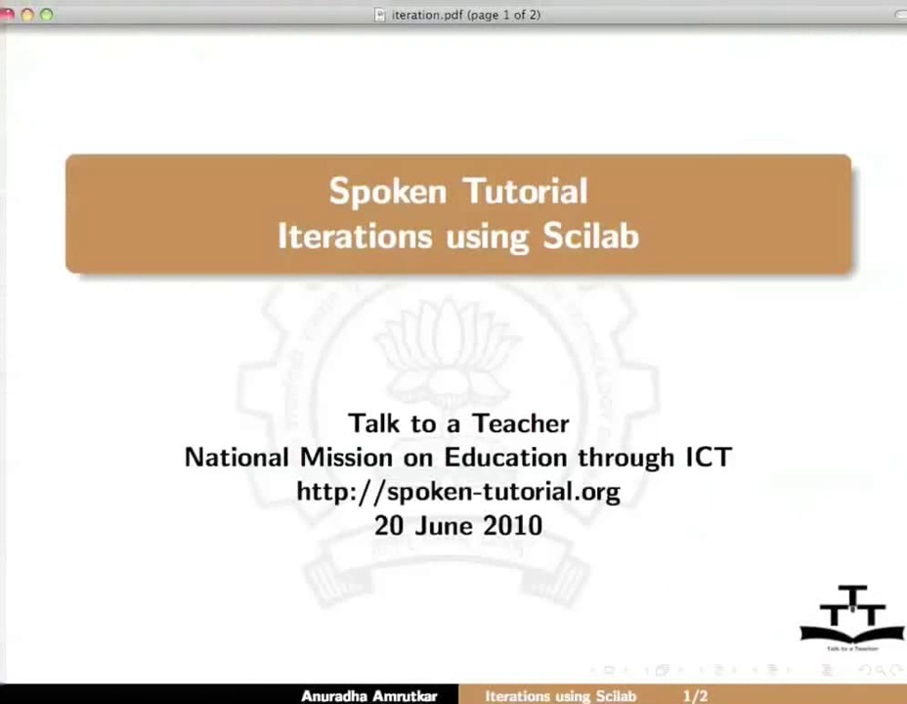
# Advance iteration.pdf to page 2, the Acknowledgement slide crediting Talk to a Teacher and NMEICT
pyautogui.press('pagedown')
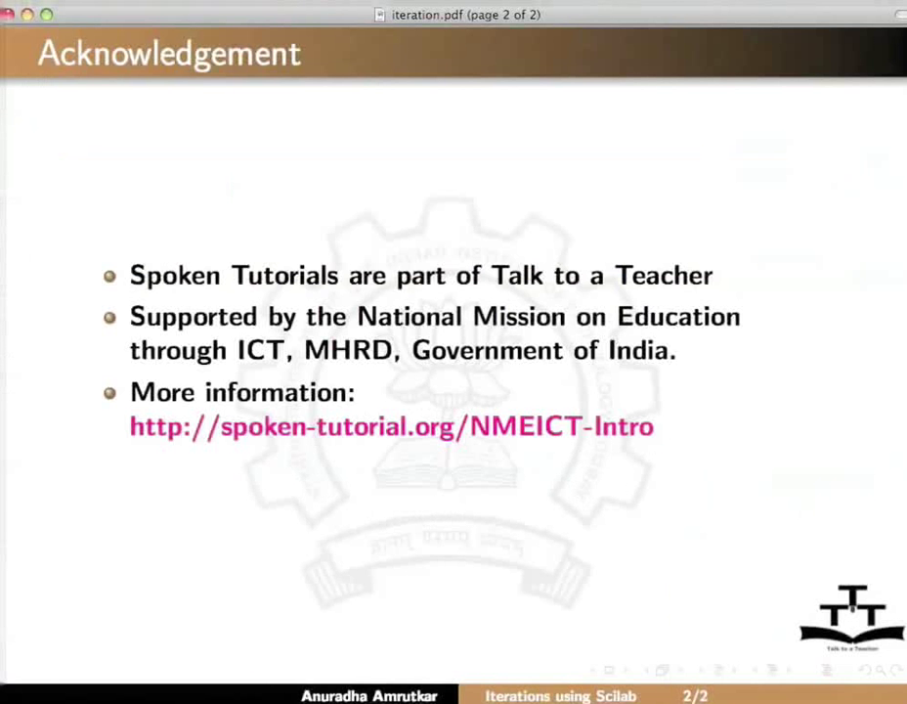